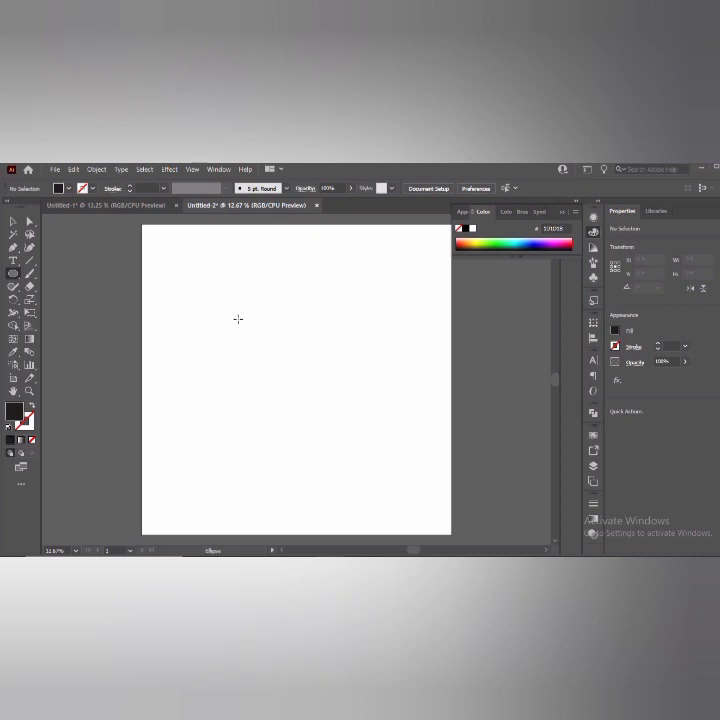
Step: Draw a black, stroke-free circle about 0.94 ft in diameter in the middle of the artboard
drag(214, 315, 351, 394)
key(v)
drag(330, 297, 447, 431)
key(ctrl+z)
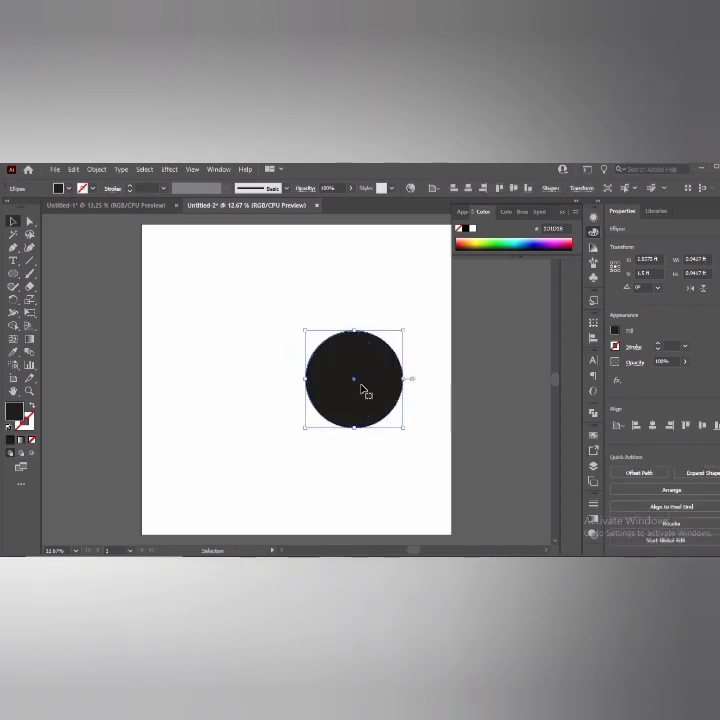
Step: Duplicate the circle slightly to the left and subtract the copy from the original to form a thin crescent
drag(373, 401, 362, 401)
drag(371, 315, 441, 429)
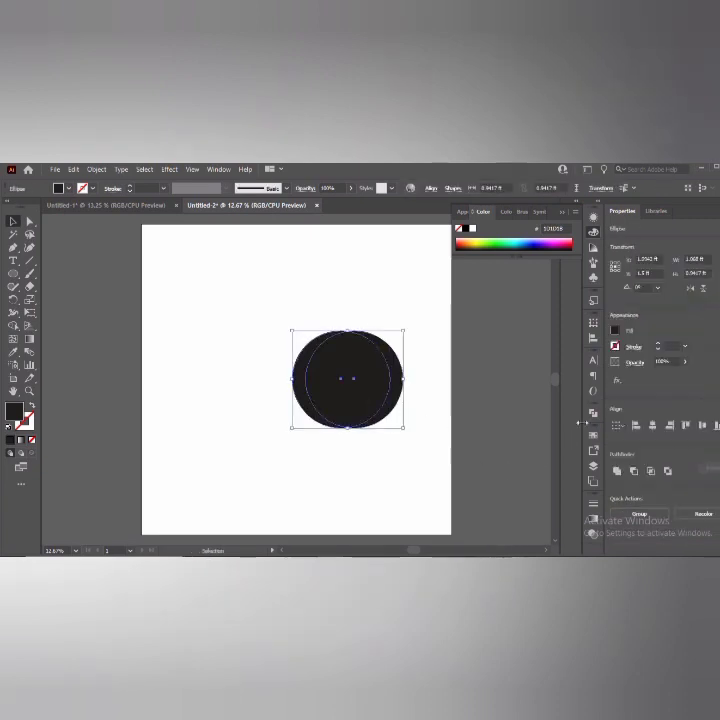
click(628, 472)
click(360, 476)
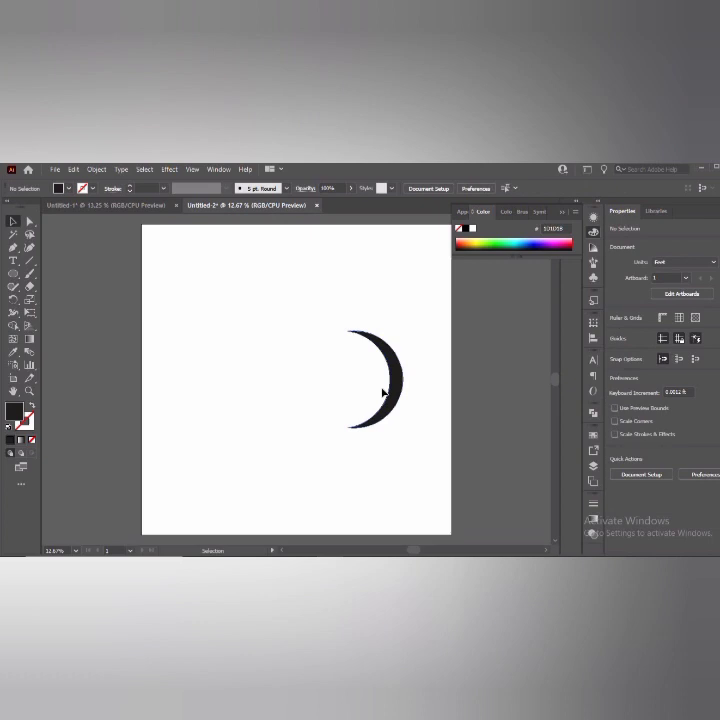
Step: Duplicate the crescent to the left at a smaller size and make a blend between the two crescents
drag(388, 391, 321, 411)
drag(434, 300, 259, 354)
click(73, 169)
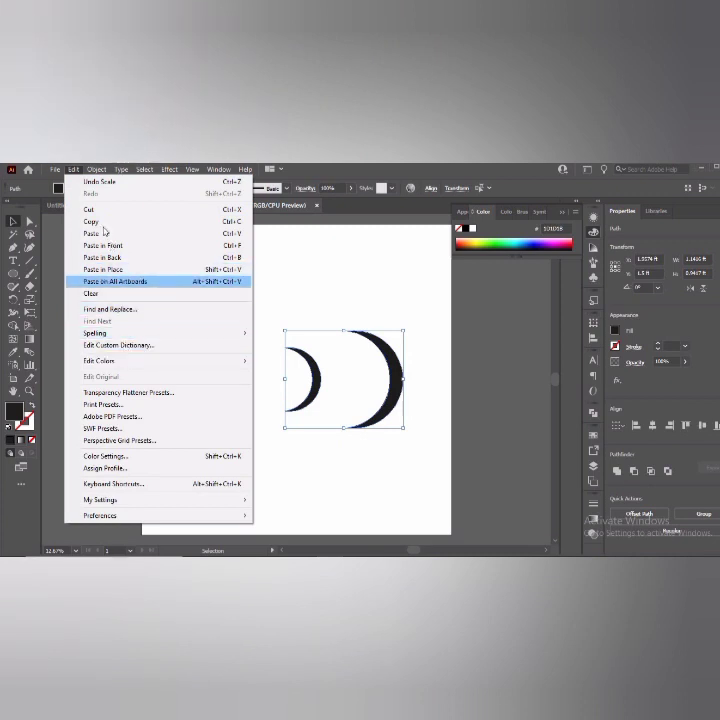
mouse_move(96, 169)
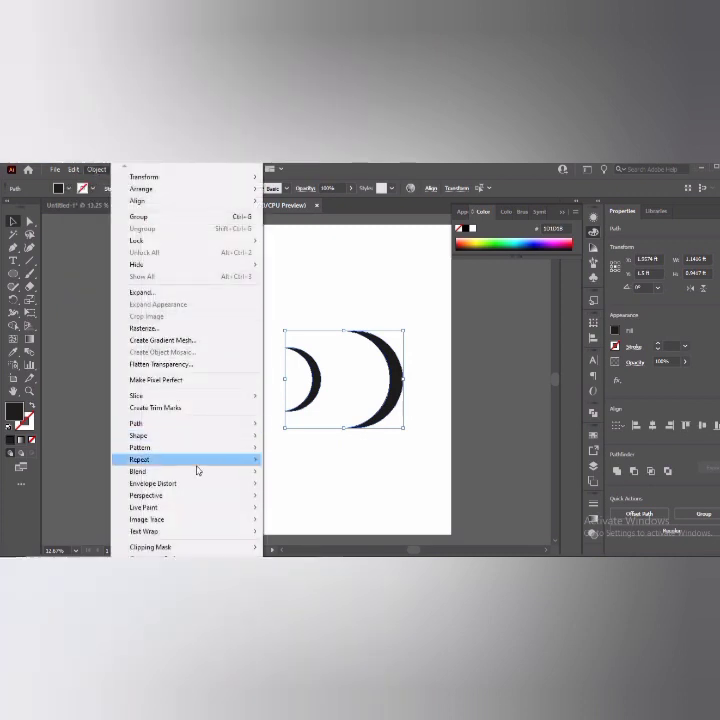
mouse_move(199, 471)
click(290, 471)
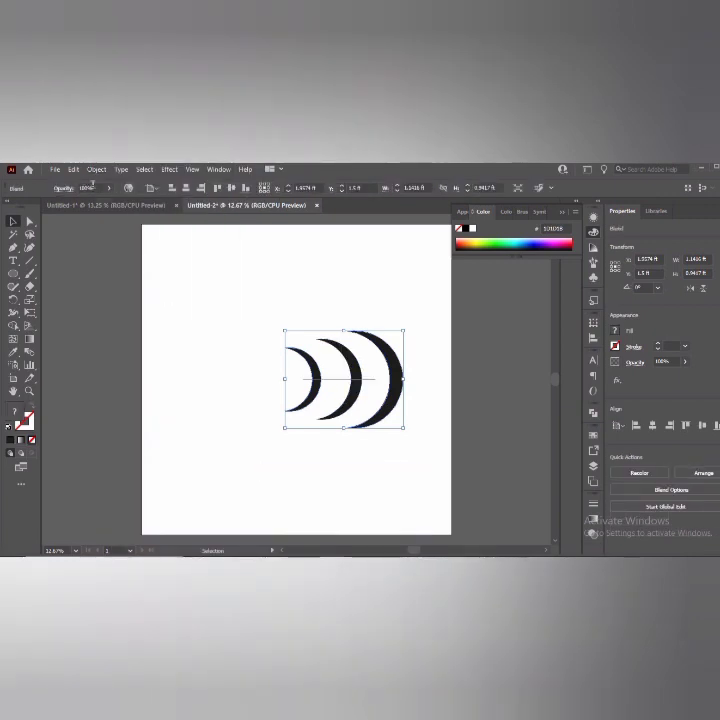
Step: Change the blend's spacing options to produce three intermediate crescents between the small and large ones
click(92, 172)
mouse_move(172, 471)
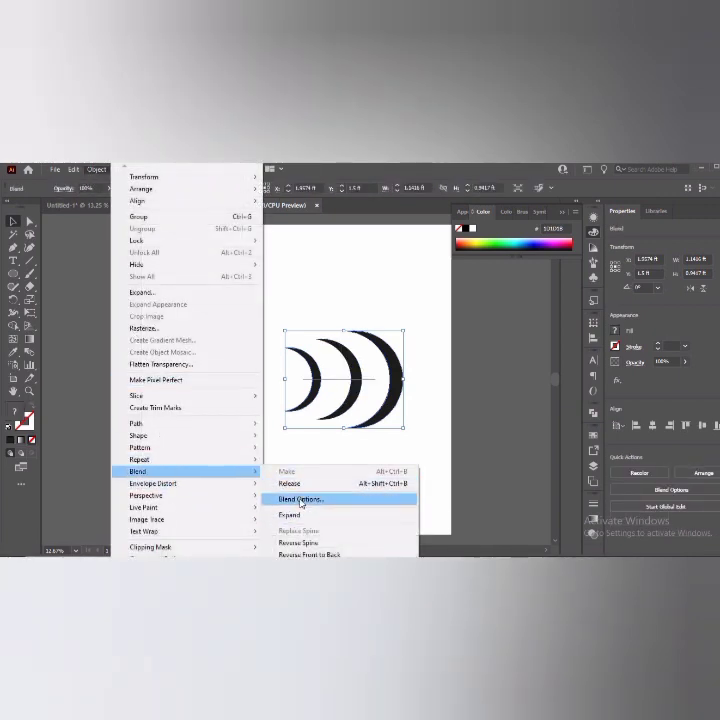
click(300, 499)
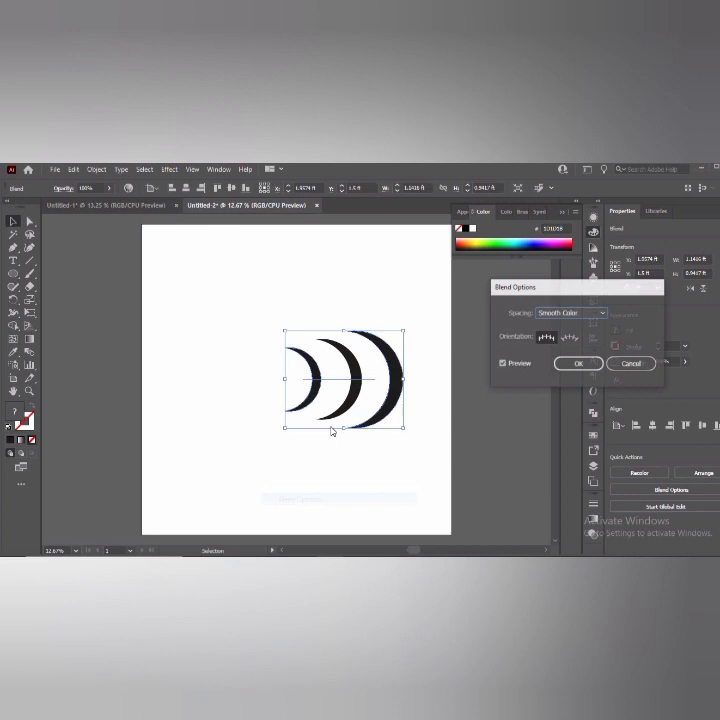
click(588, 316)
click(590, 337)
key(Up)
key(Up)
click(578, 363)
Step: Move the crescent blend to the artboard's left half and place a vertically reflected copy against its right edge
click(345, 366)
drag(393, 382, 275, 412)
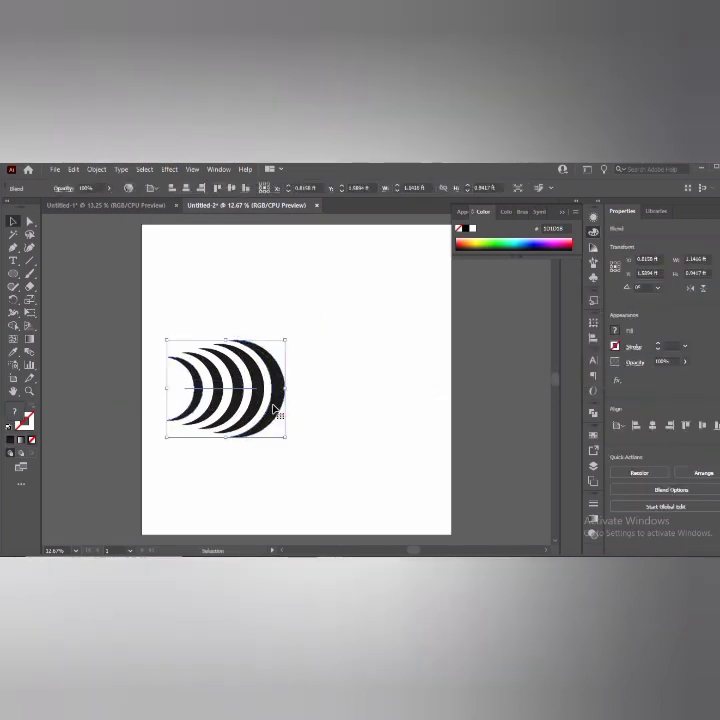
right_click(275, 408)
mouse_move(363, 341)
click(434, 379)
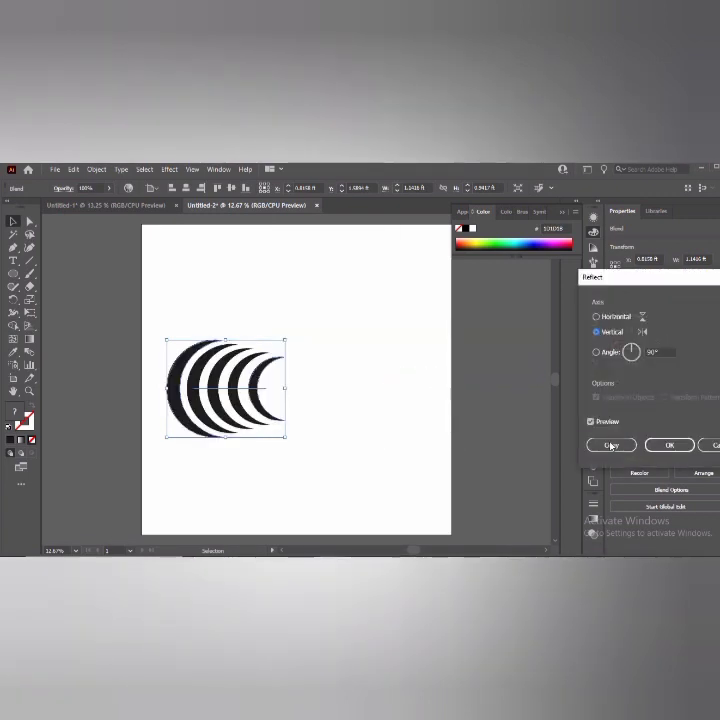
click(611, 446)
drag(258, 403, 370, 402)
click(165, 292)
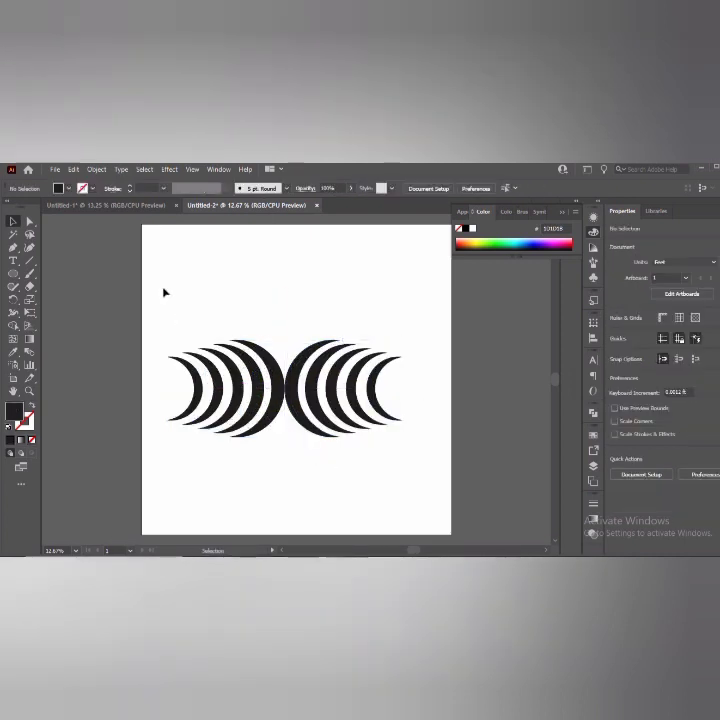
Step: Group the two mirrored crescent blends and move the group to the upper part of the artboard
click(296, 383)
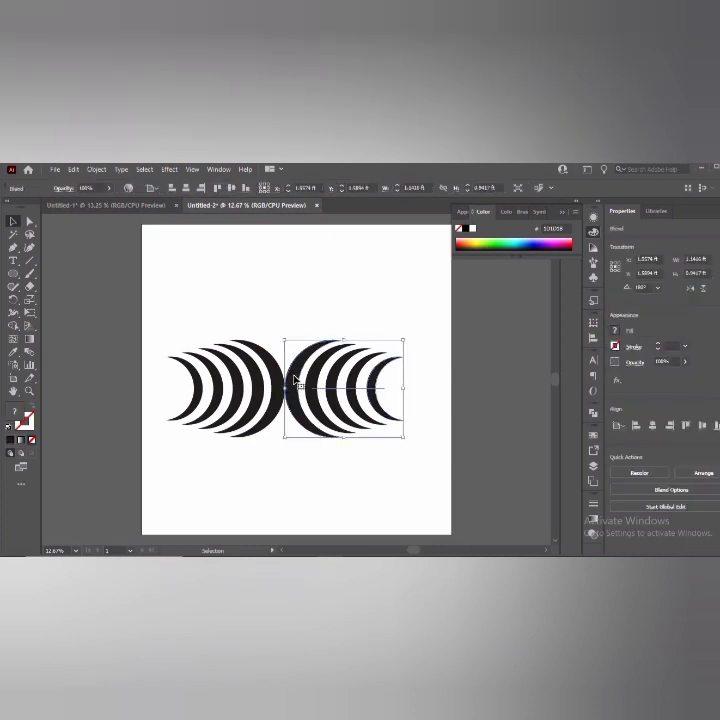
click(306, 298)
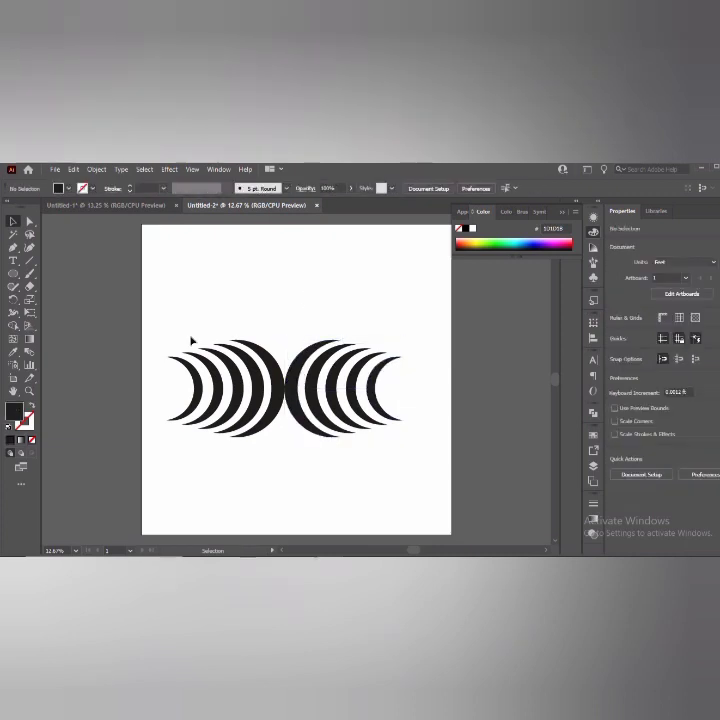
drag(188, 290, 405, 444)
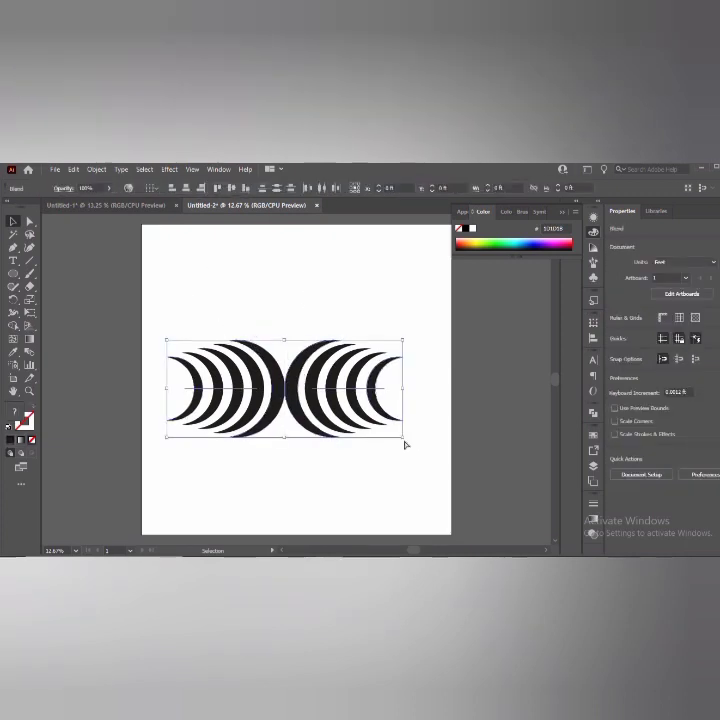
key(ctrl+g)
drag(305, 409, 305, 321)
drag(316, 456, 281, 453)
click(223, 423)
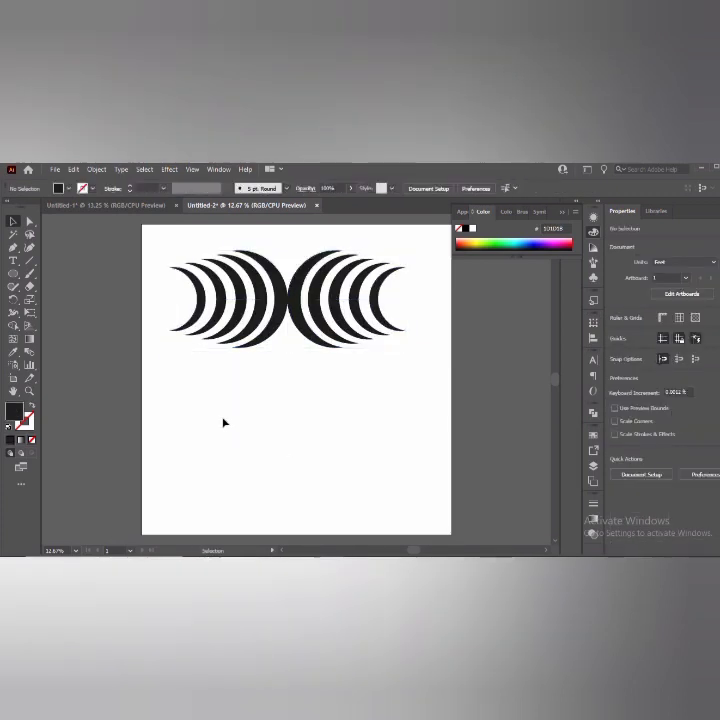
Step: Add the text "EXTREME GAMING ARENA" in the empty area below the crescent mark
key(t)
click(214, 424)
click(660, 452)
click(645, 455)
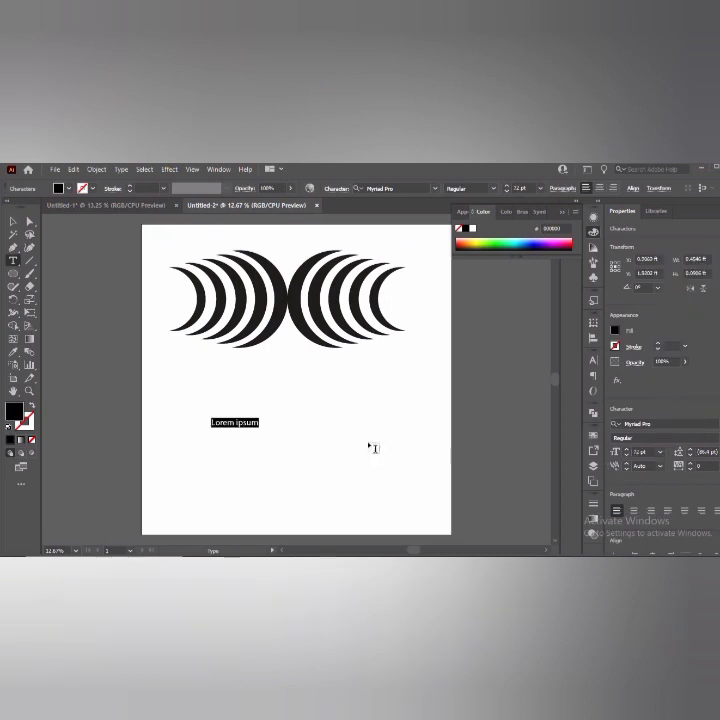
text(EXTREME GAMING ARENA)
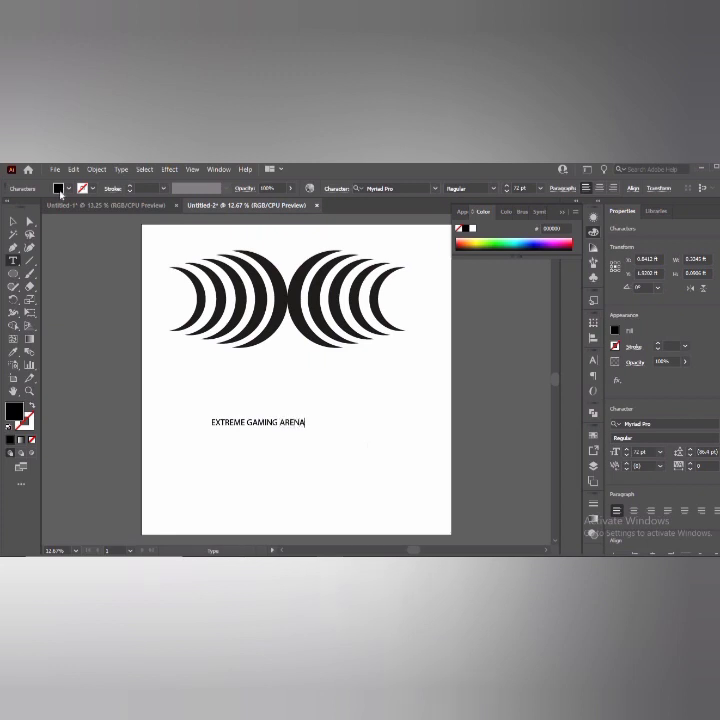
key(Escape)
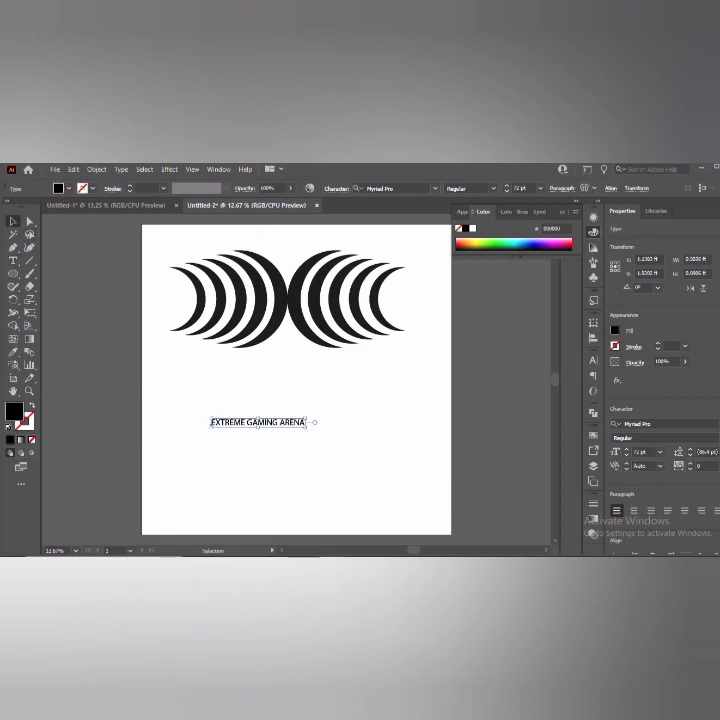
Step: Set the font of the "EXTREME GAMING ARENA" text to Hi Jack
click(692, 424)
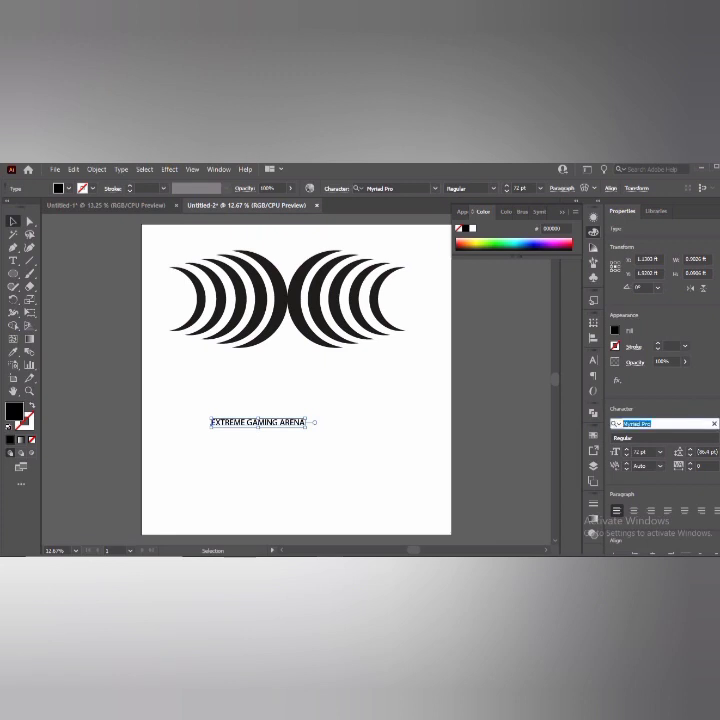
text(Hi)
key(Return)
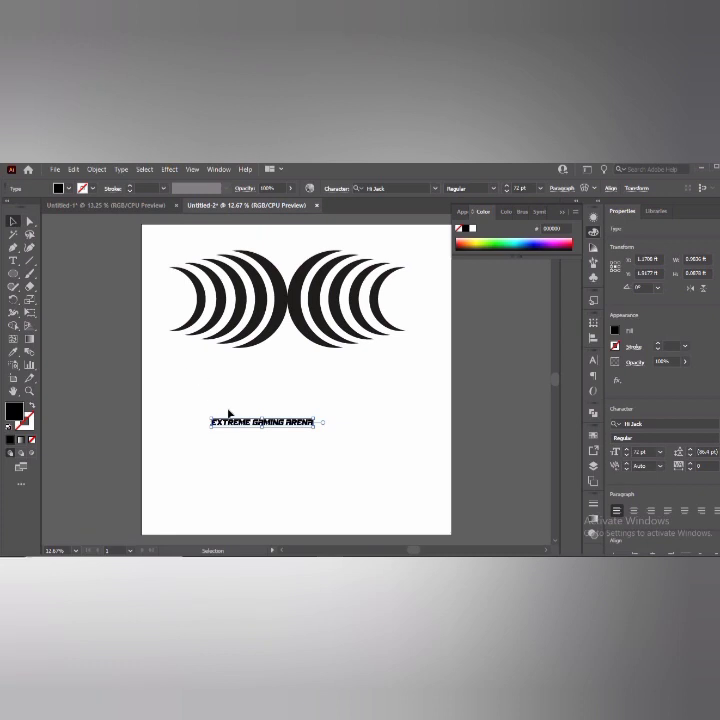
Step: Move the text under the crescent mark, enlarge it to about 146 pt, and lower the mark closer to the text
drag(243, 425, 203, 370)
drag(272, 368, 377, 413)
click(276, 408)
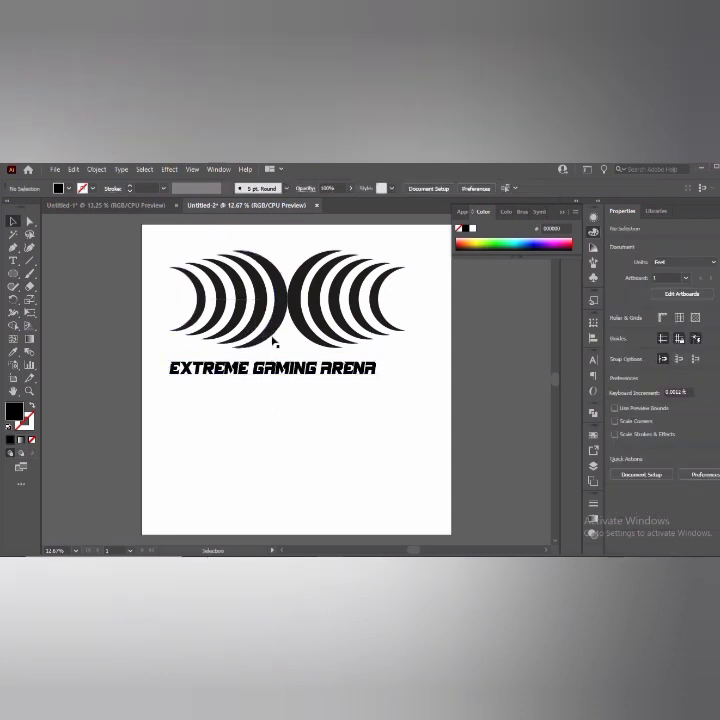
drag(268, 333, 268, 342)
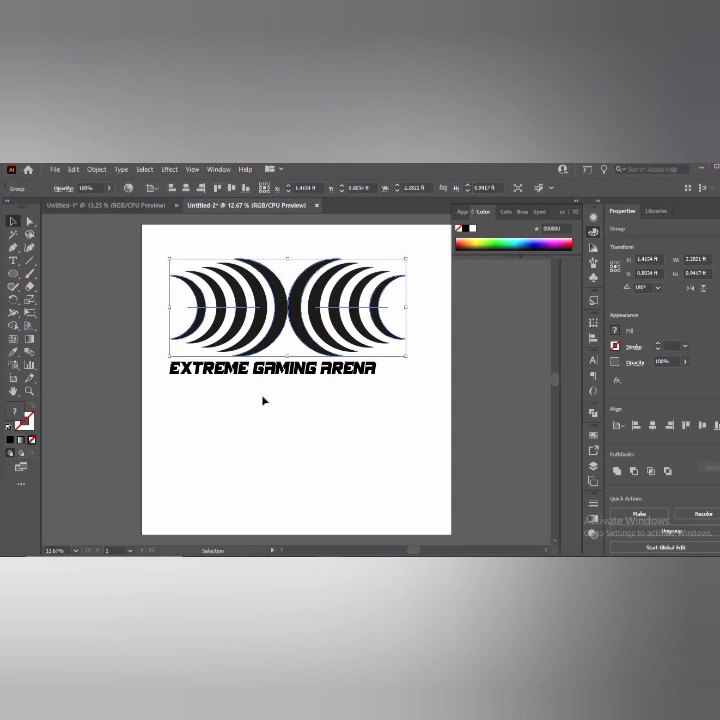
click(264, 399)
Step: Fill the grouped crescent mark with green
click(344, 343)
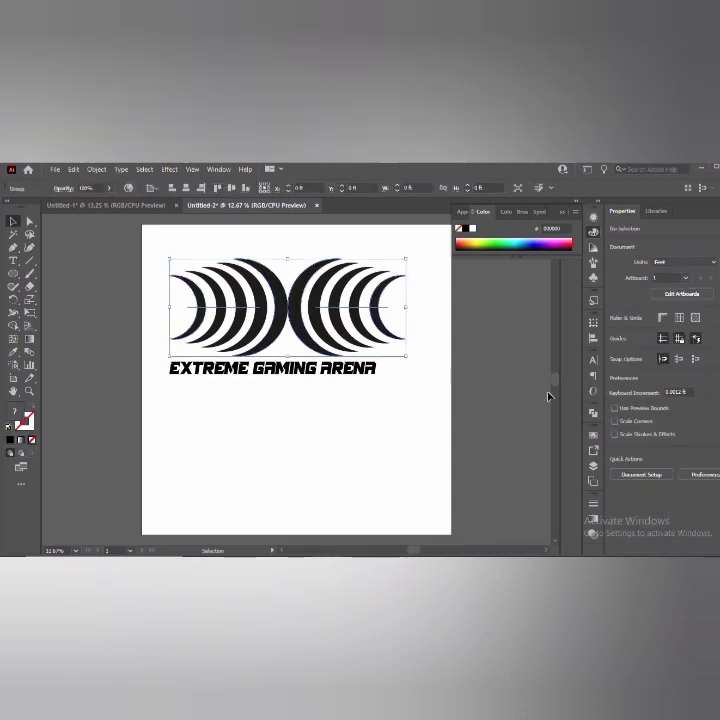
click(616, 331)
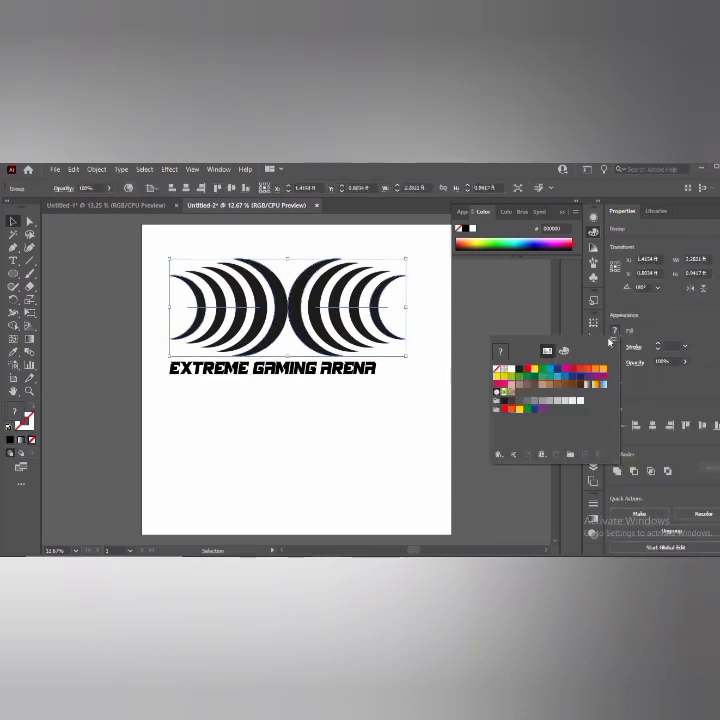
click(549, 371)
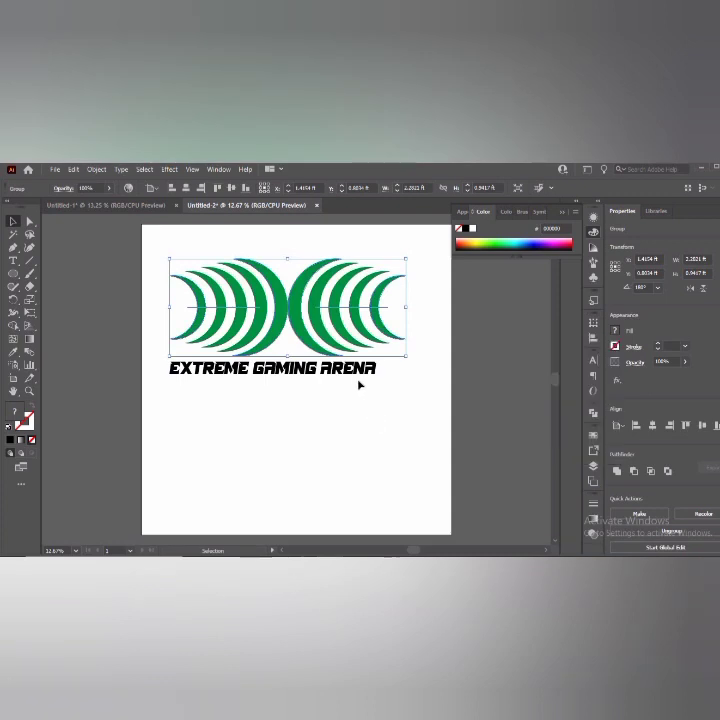
Step: Fill the "EXTREME GAMING ARENA" text with white
click(356, 374)
click(616, 332)
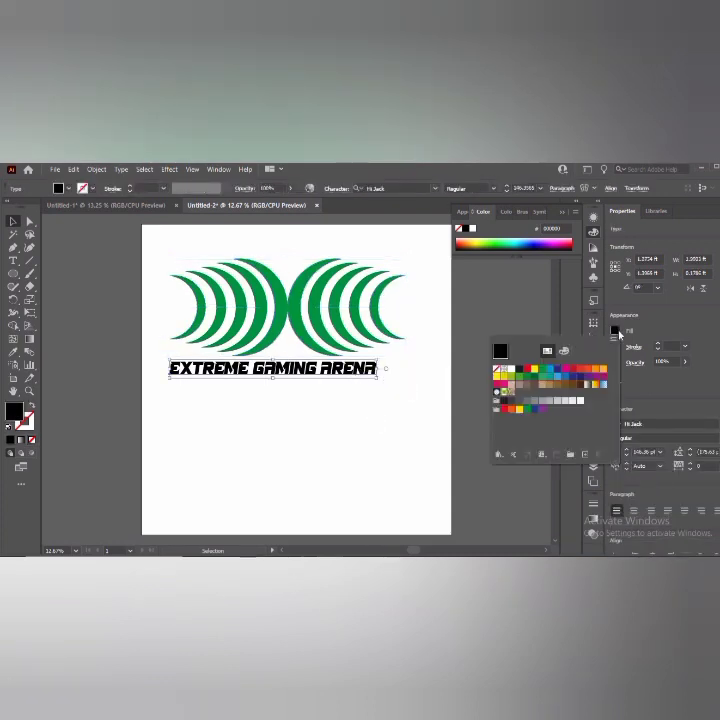
click(617, 334)
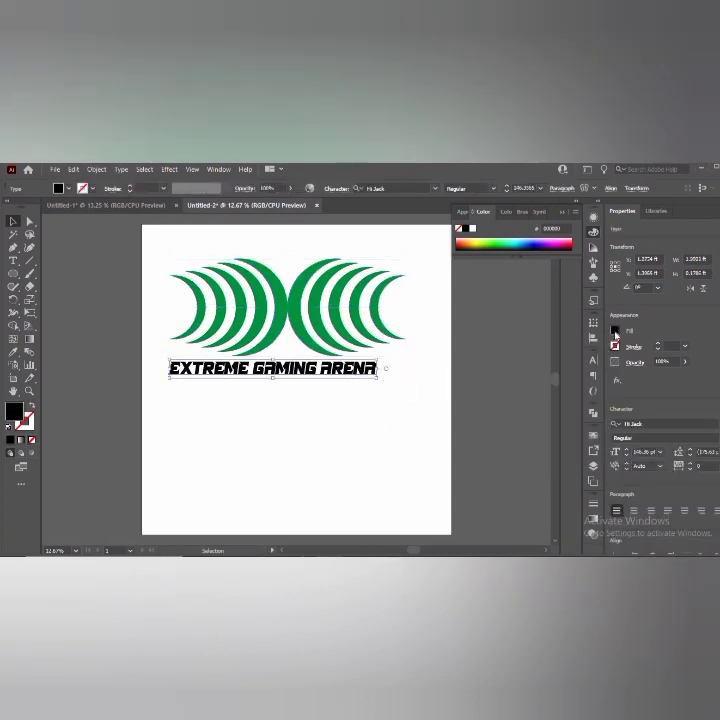
click(616, 333)
click(505, 369)
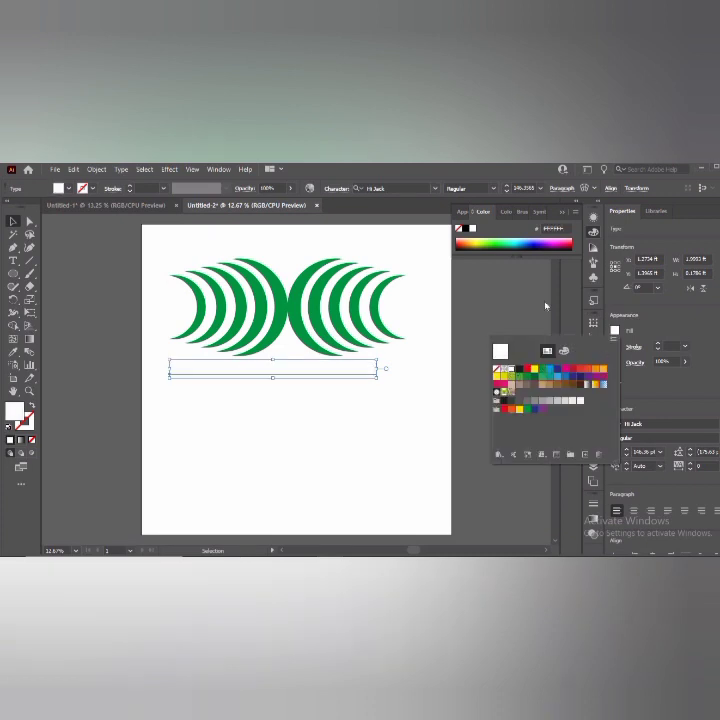
click(546, 306)
Step: Give the text a 16 pt green stroke using the C=75 M=0 Y=100 K=0 swatch
click(615, 347)
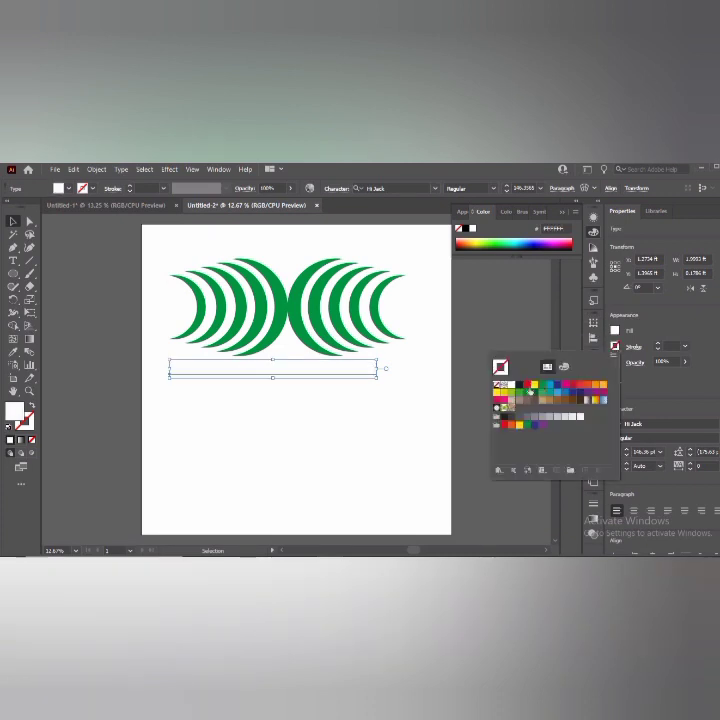
click(519, 397)
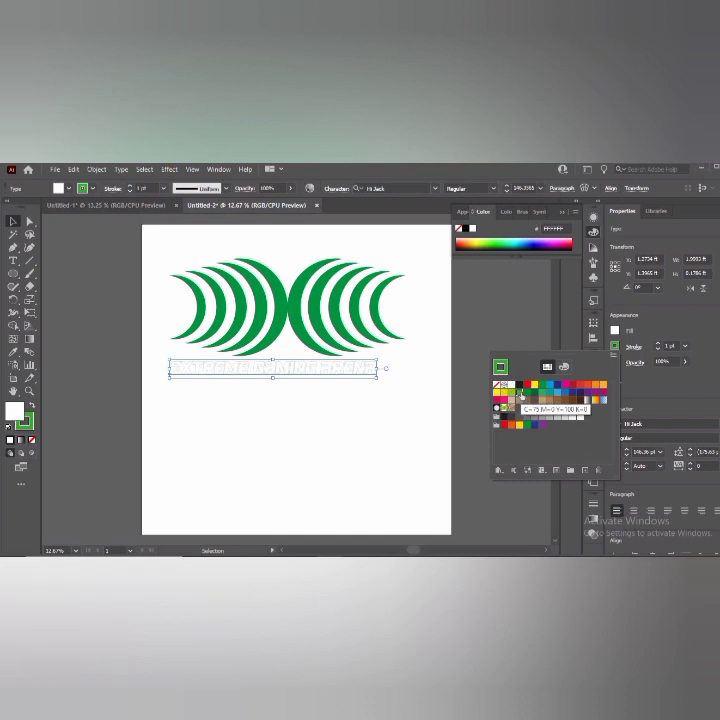
click(681, 341)
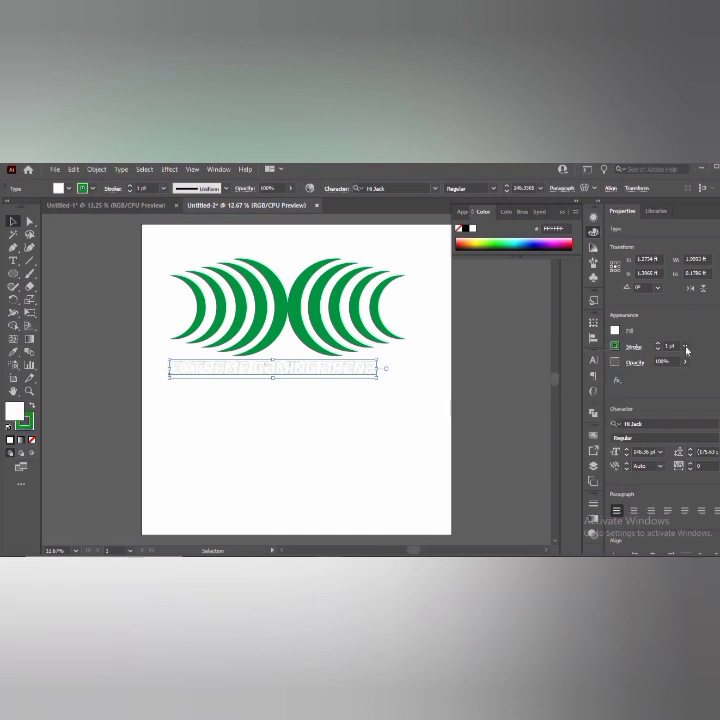
click(686, 347)
click(707, 477)
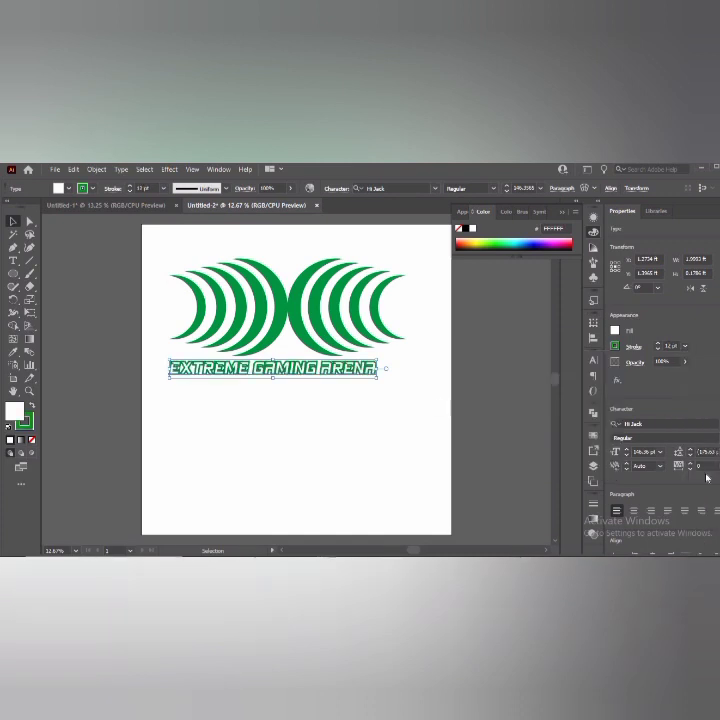
click(685, 346)
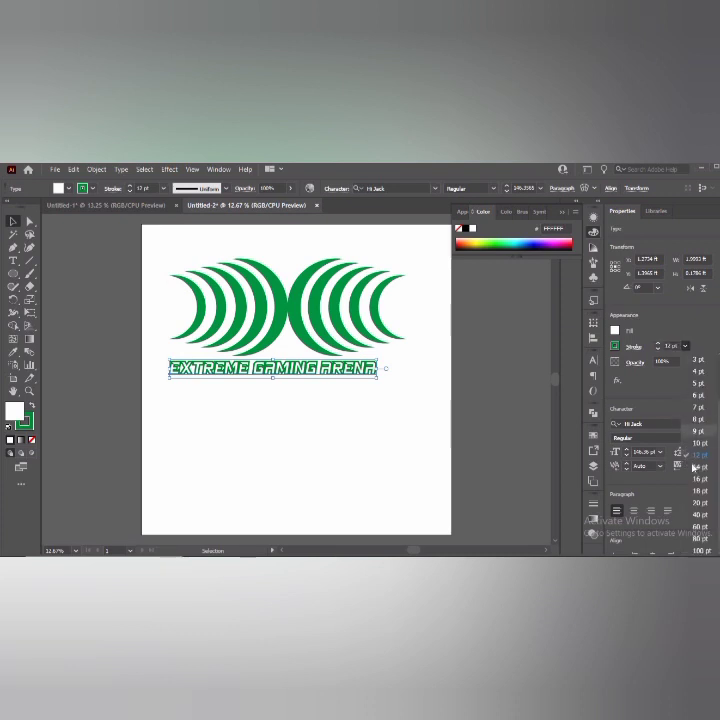
click(363, 461)
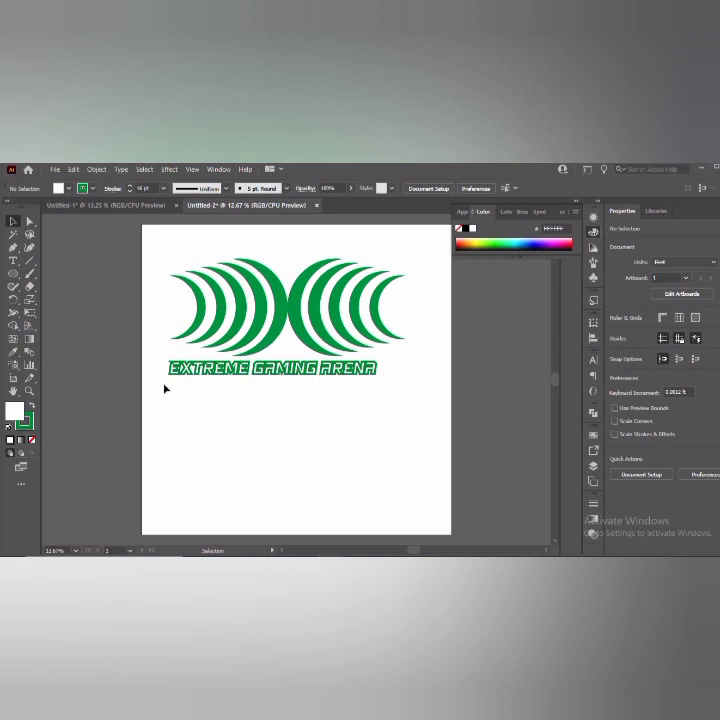
Step: Bring the green crescent-and-icons group from the Untitled-1 document into the Untitled-2 artboard, below the text
click(133, 205)
drag(323, 402, 418, 382)
click(340, 433)
key(ctrl+z)
key(ctrl+z)
key(ctrl+z)
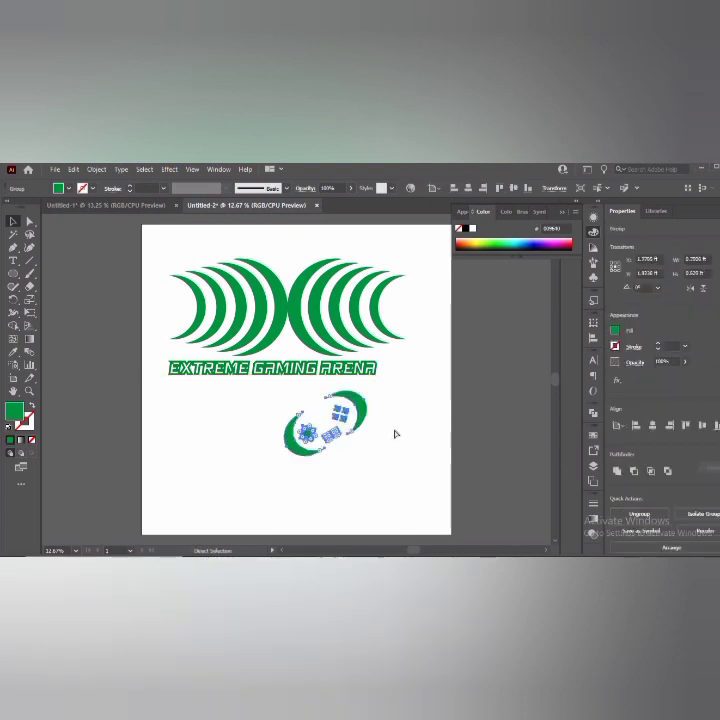
Step: Rotate the crescent-and-icons group level and scale it to about 0.29 ft wide, placed just after the word ARENA
drag(371, 442, 416, 377)
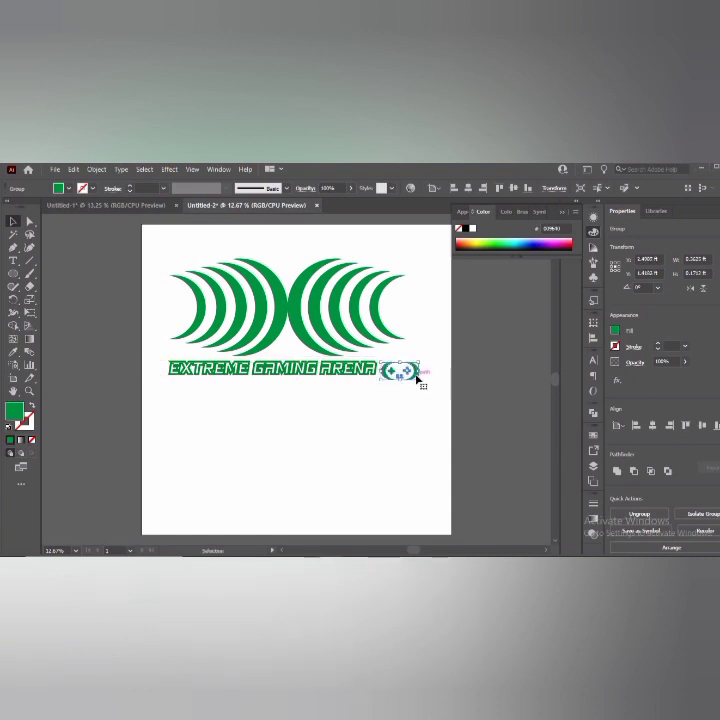
drag(421, 379, 416, 378)
click(415, 390)
click(407, 378)
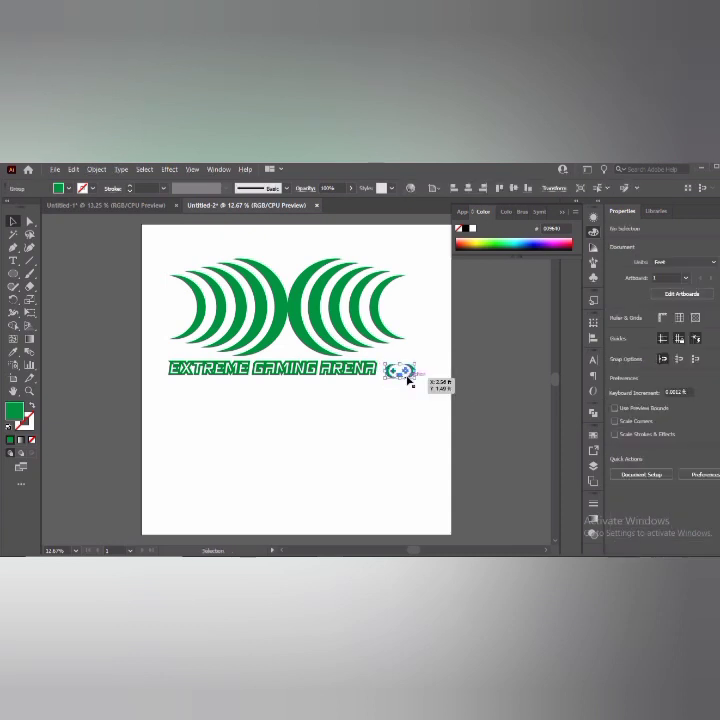
Step: Nudge the small controller icon slightly up and closer to the end of the text line
key(Up)
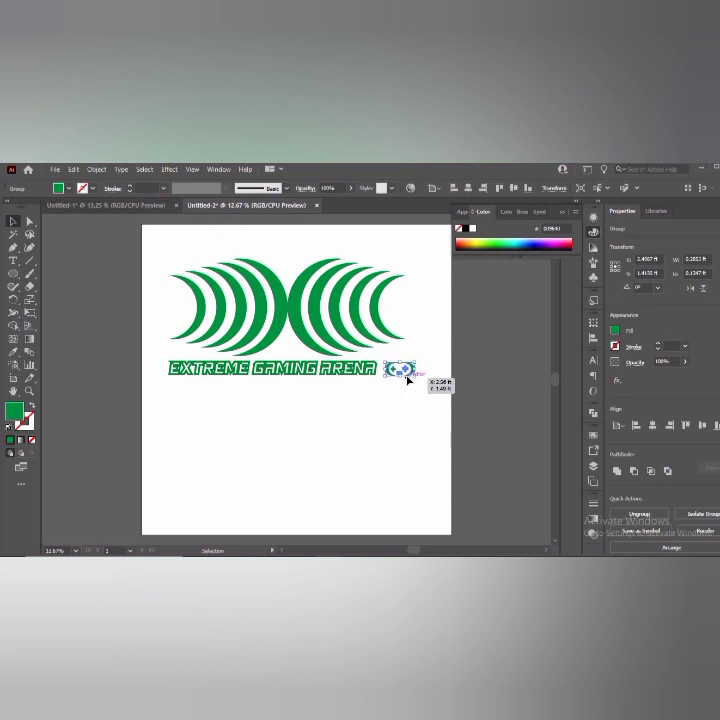
key(Left)
key(Left)
key(Left)
click(390, 428)
Step: Group the crescents, text and controller icon, and center the group horizontally and vertically on the artboard
drag(390, 418, 237, 282)
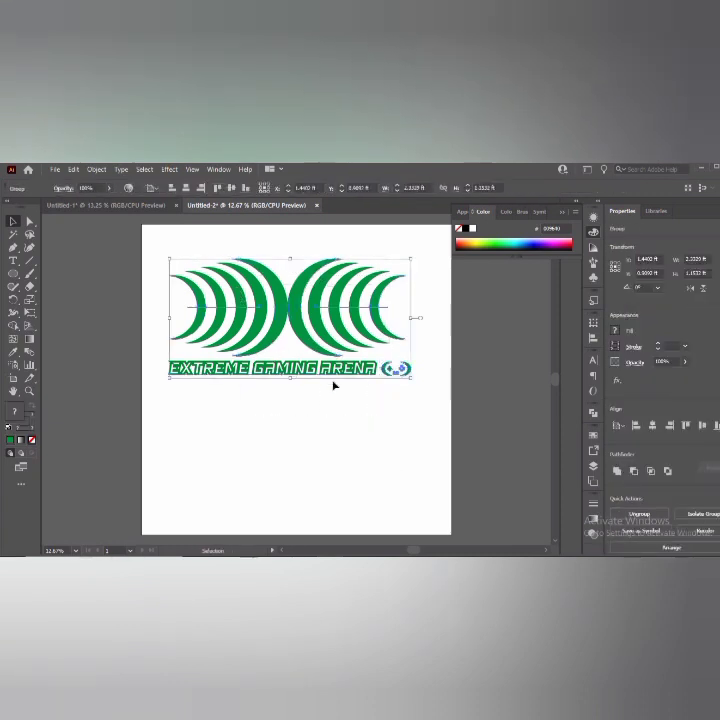
click(653, 428)
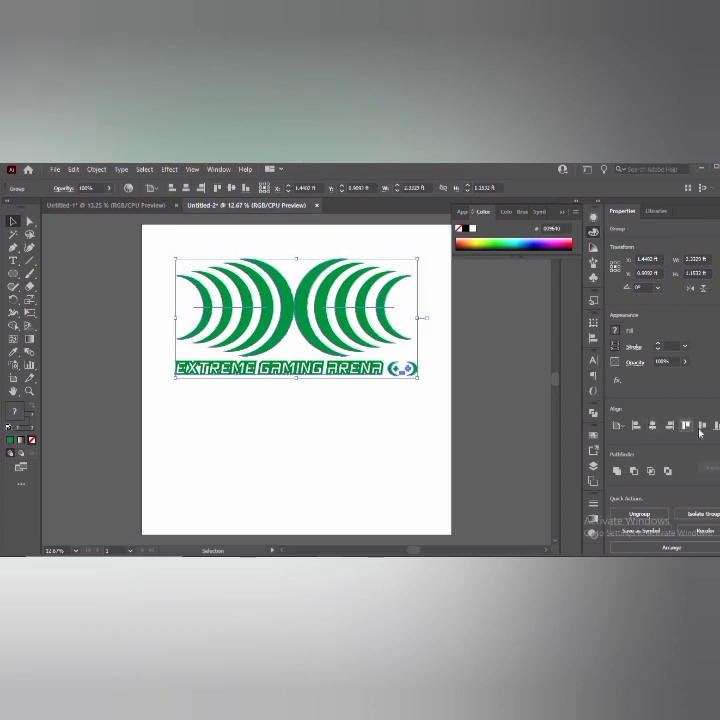
click(702, 429)
click(491, 414)
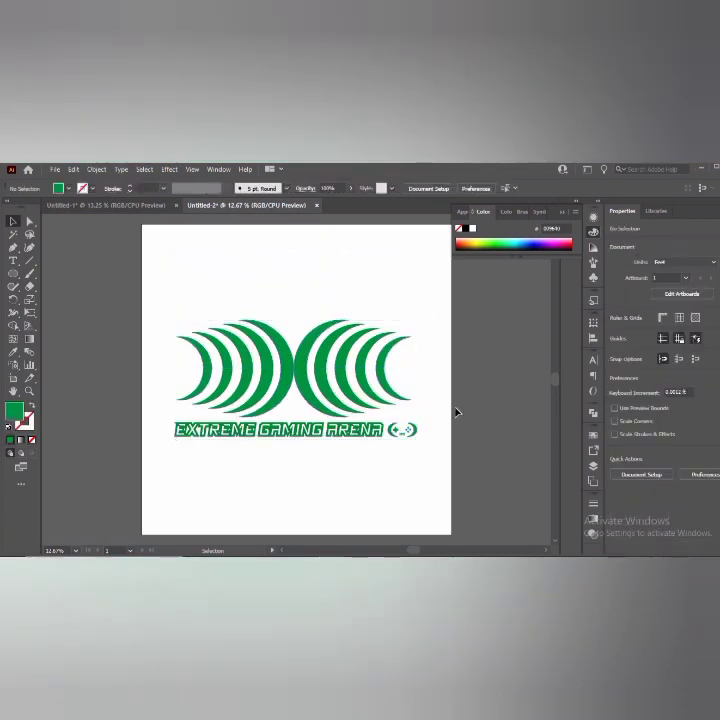